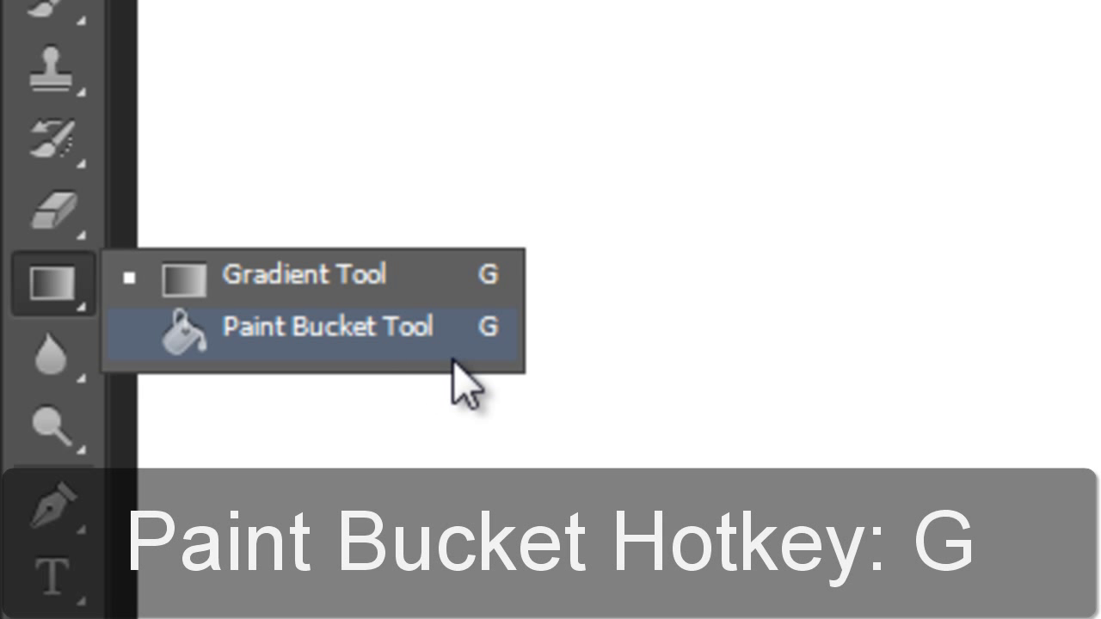
Step: Activate the Paint Bucket Tool with Shift+G
{"action": "key", "text": "shift+g"}
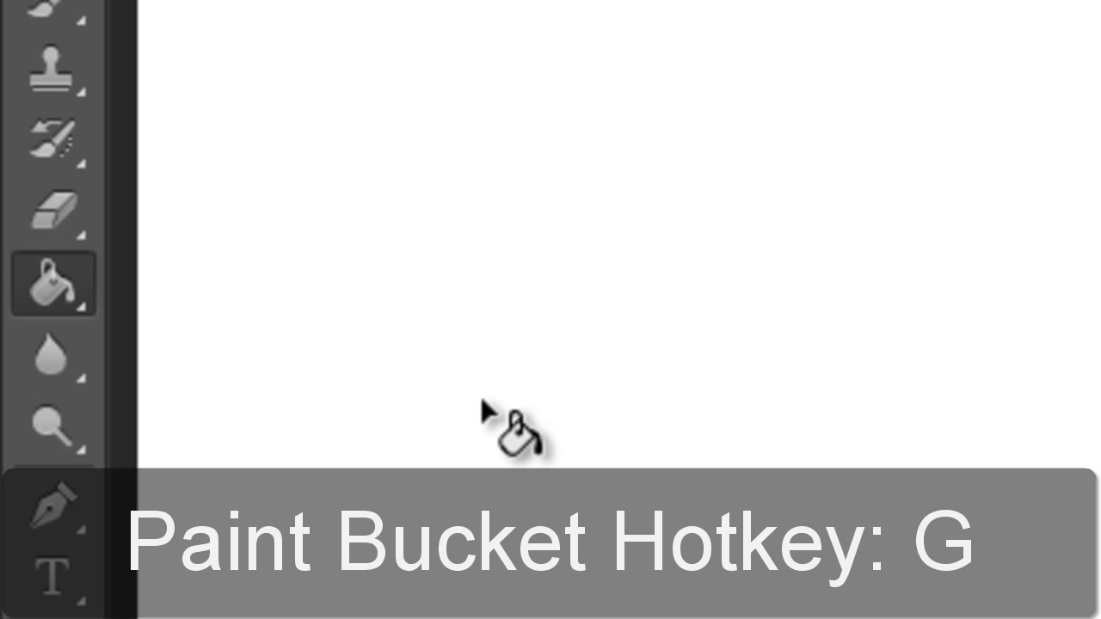
{"action": "key", "text": "shift+g"}
{"action": "key", "text": "shift+g"}
{"action": "key", "text": "shift+g"}
{"action": "key", "text": "shift+g"}
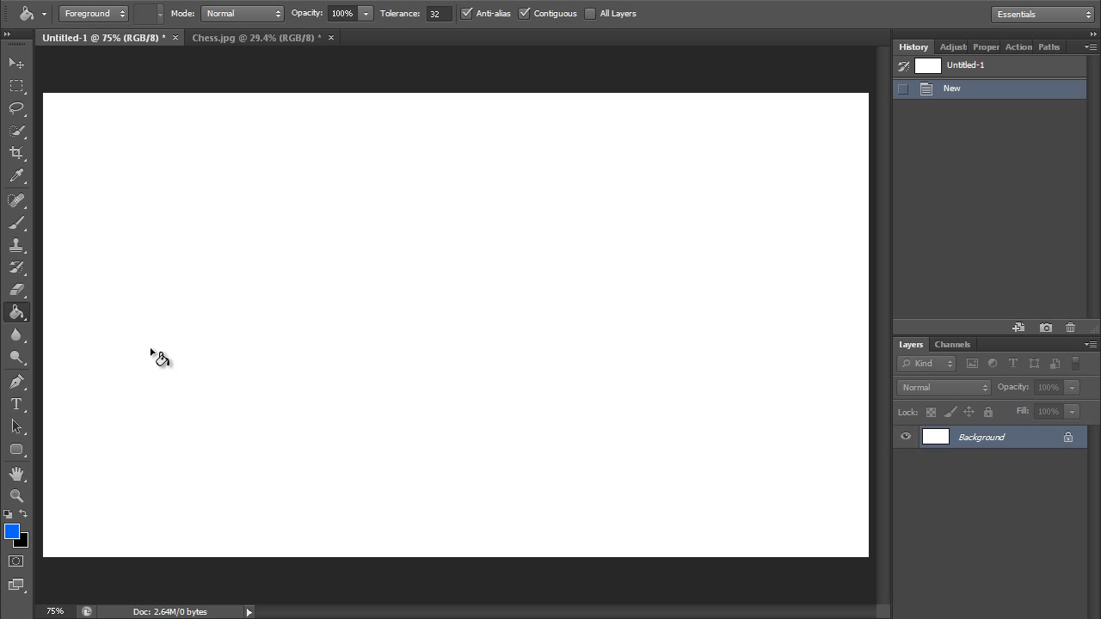
{"action": "left_click", "coordinate": [377, 301]}
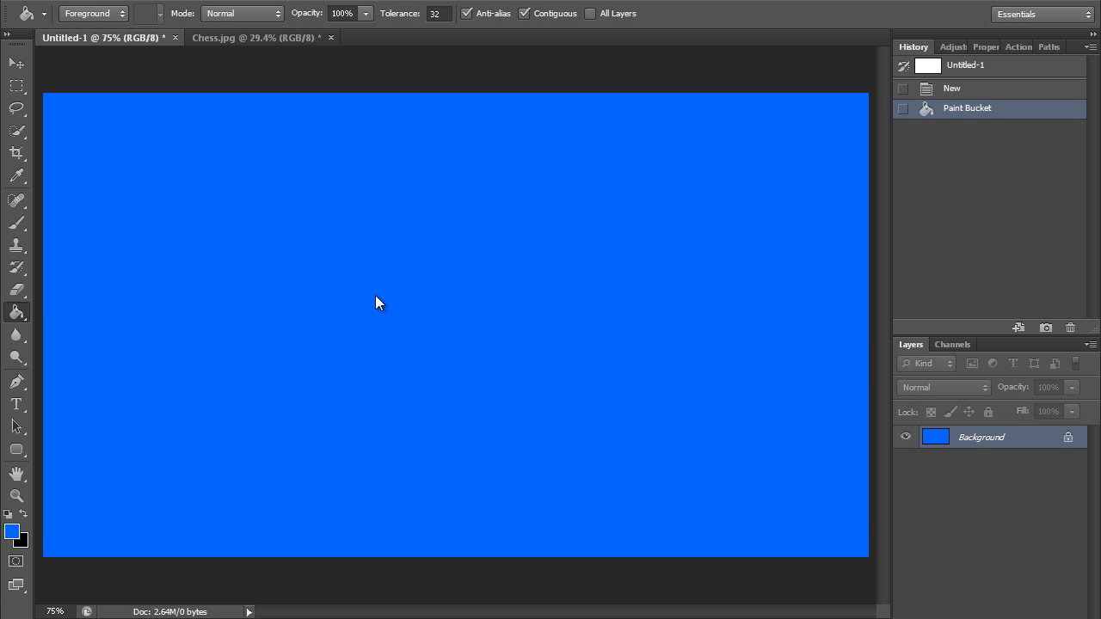
{"action": "key", "text": "ctrl+z"}
{"action": "left_click", "coordinate": [95, 13]}
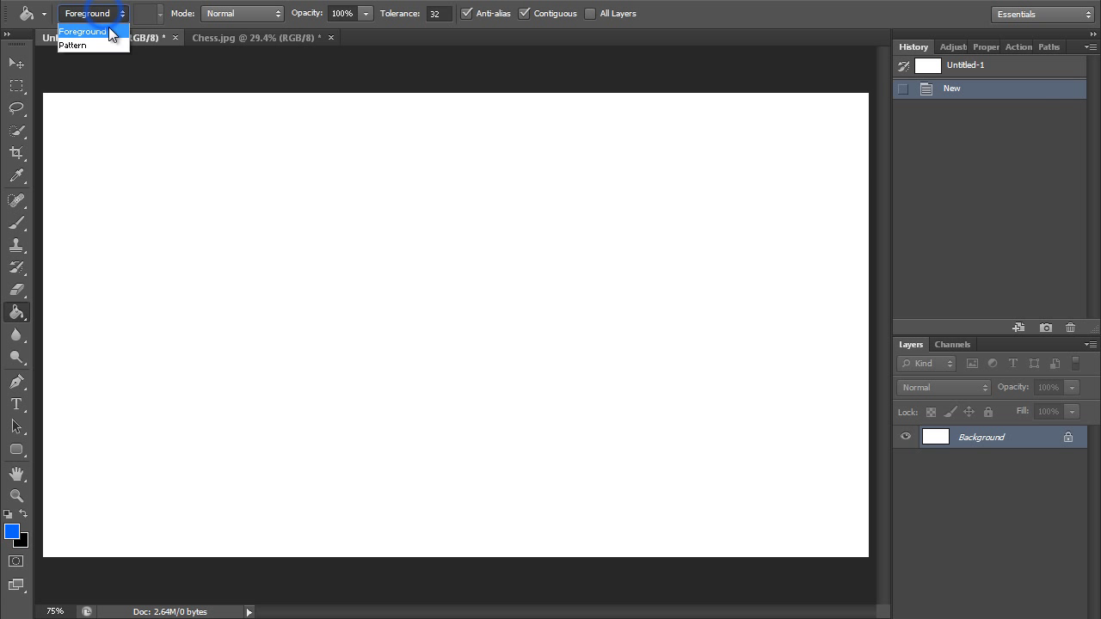
{"action": "left_click", "coordinate": [73, 44]}
{"action": "left_click", "coordinate": [347, 223]}
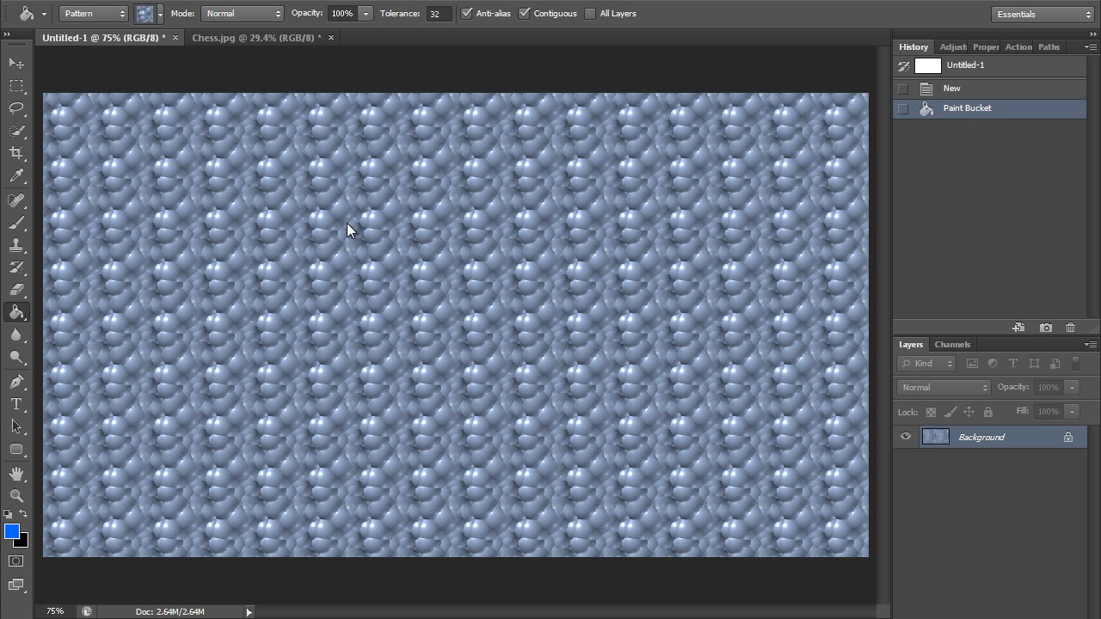
{"action": "key", "text": "ctrl+z"}
Step: Bucket-fill the blank canvas with the foreground blue at 51% opacity
{"action": "left_click", "coordinate": [95, 13]}
{"action": "left_click", "coordinate": [86, 31]}
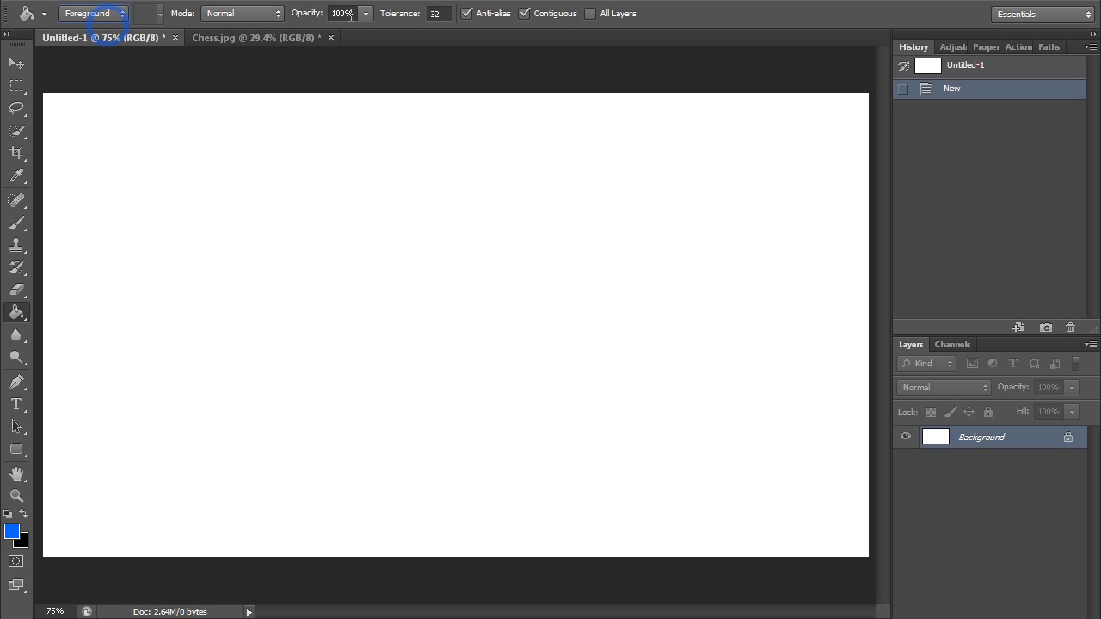
{"action": "left_click", "coordinate": [364, 13]}
{"action": "left_click", "coordinate": [378, 258]}
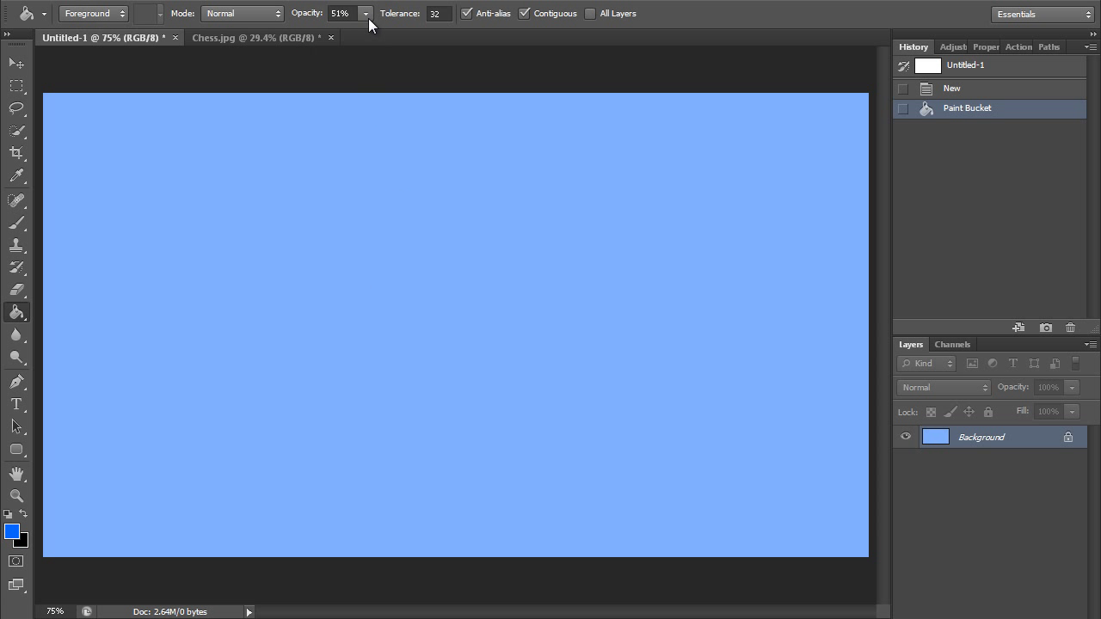
Step: Refill the canvas solid blue at 100% opacity and bring up Chess.jpg
{"action": "left_click", "coordinate": [363, 12]}
{"action": "left_click_drag", "start_coordinate": [369, 32], "coordinate": [409, 32]}
{"action": "left_click", "coordinate": [385, 238]}
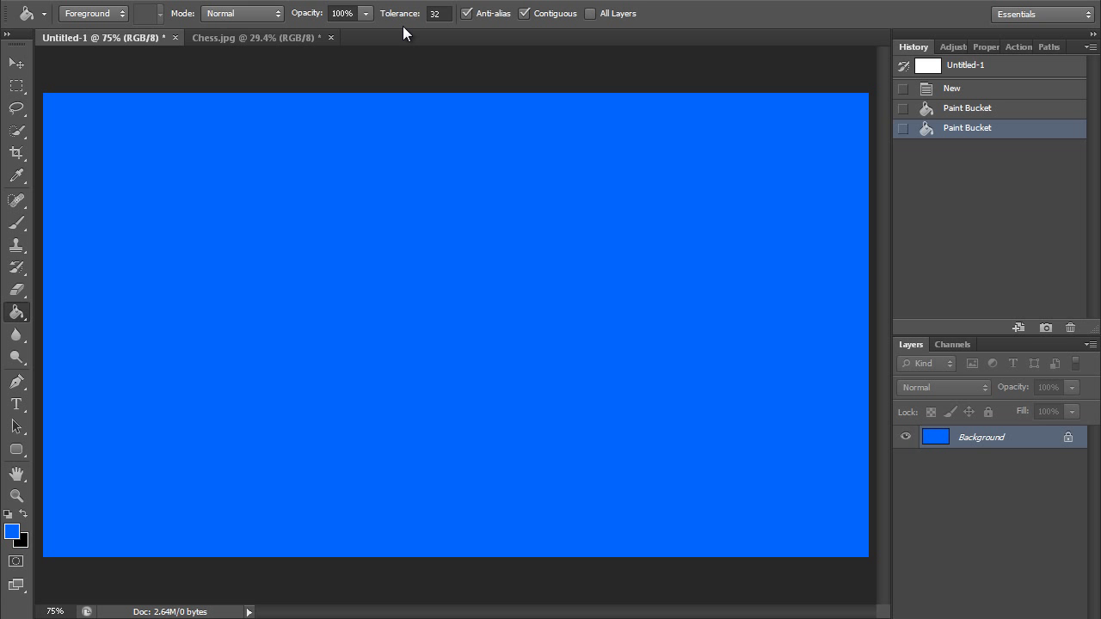
{"action": "left_click", "coordinate": [279, 38]}
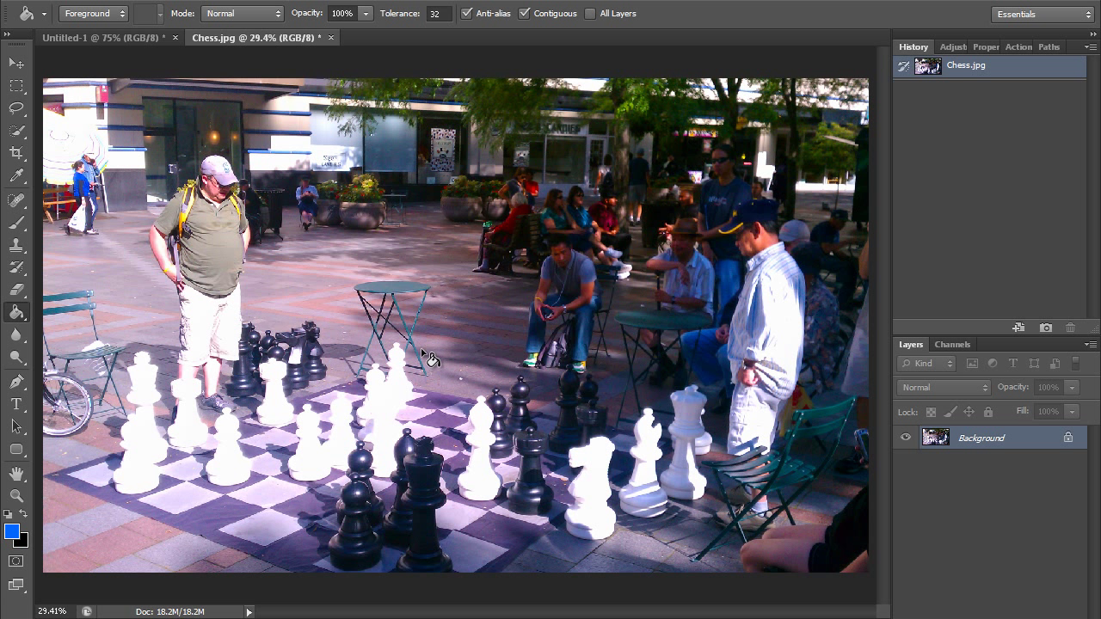
Step: Bucket-fill the light chessboard squares along the bottom left and lower middle bright blue
{"action": "left_click", "coordinate": [185, 495]}
{"action": "left_click", "coordinate": [177, 472]}
{"action": "left_click", "coordinate": [99, 479]}
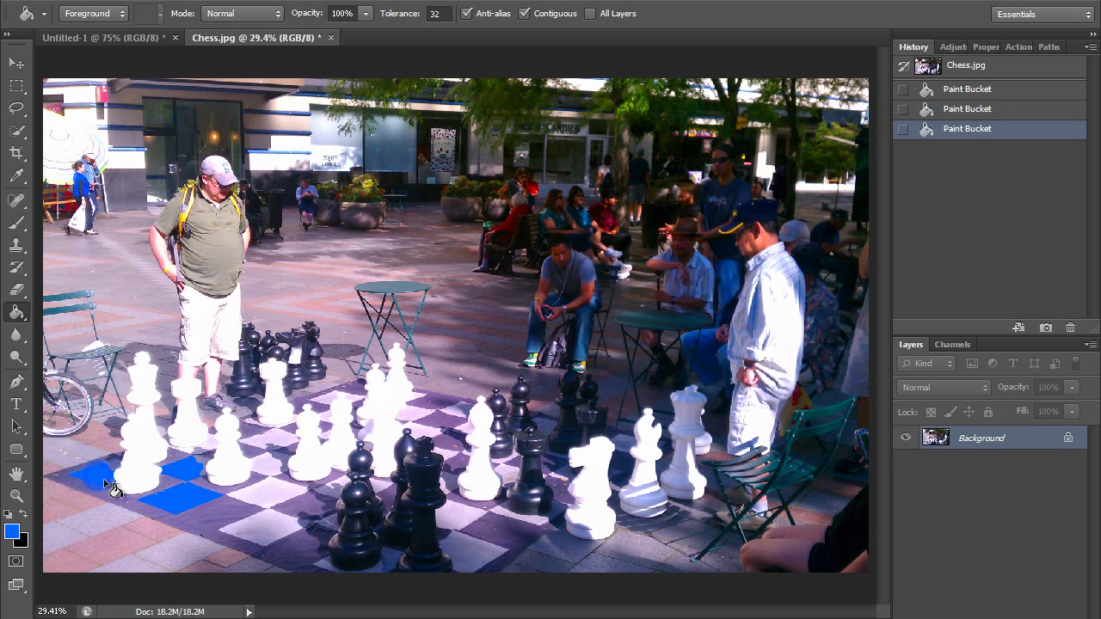
{"action": "left_click", "coordinate": [268, 529]}
{"action": "left_click", "coordinate": [265, 499]}
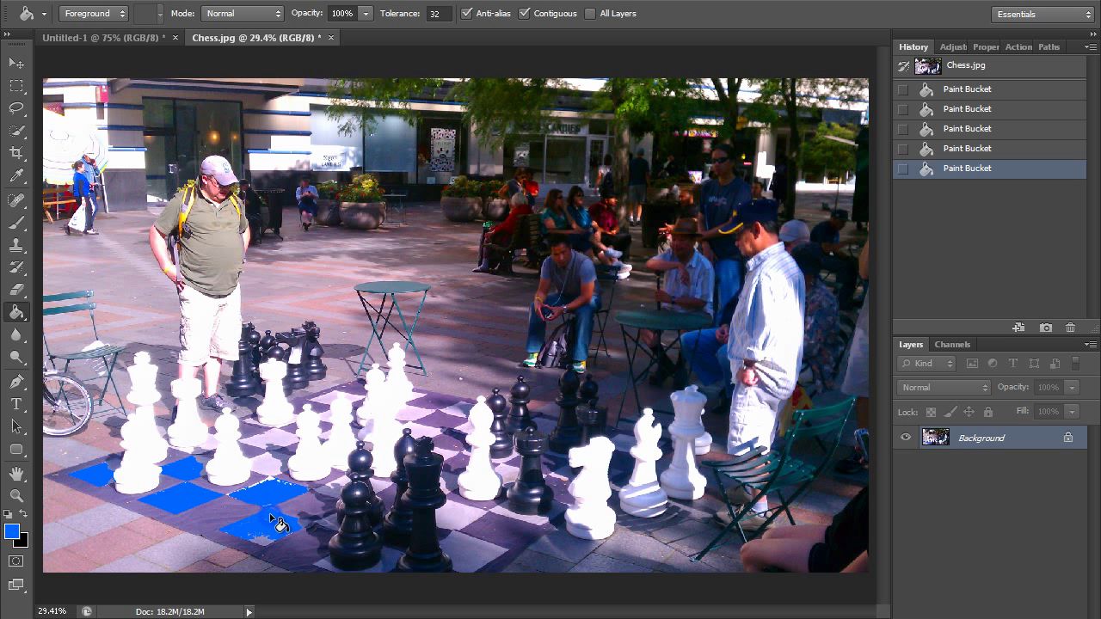
{"action": "left_click", "coordinate": [269, 456]}
{"action": "left_click", "coordinate": [262, 546]}
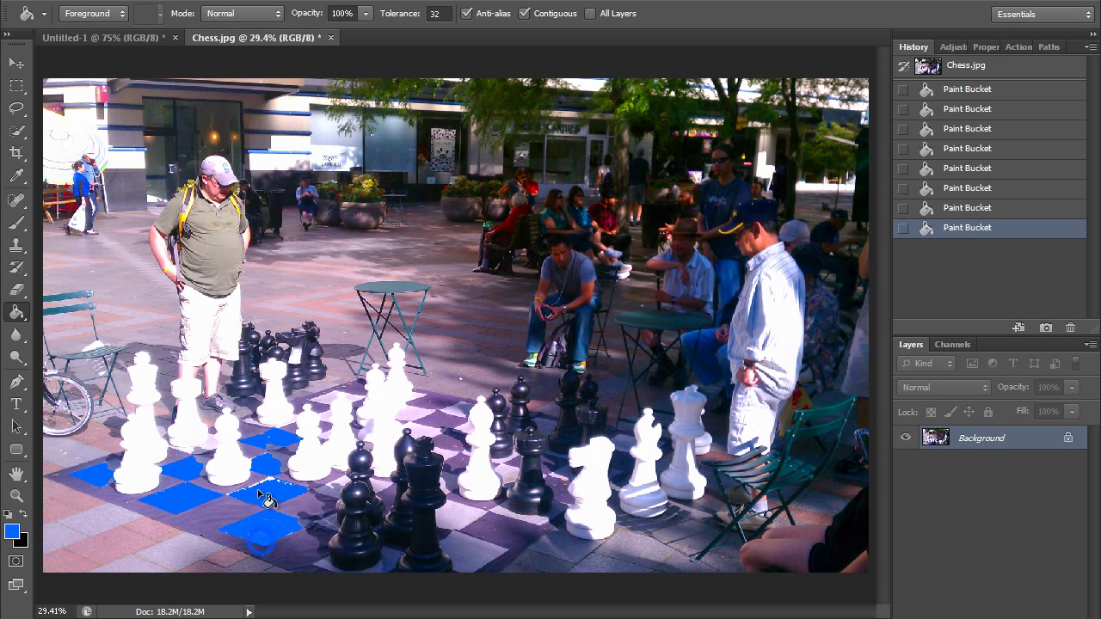
{"action": "left_click", "coordinate": [275, 489]}
Step: Bucket-fill the light squares at the bottom centre, right side and beside a white piece blue
{"action": "left_click", "coordinate": [482, 557]}
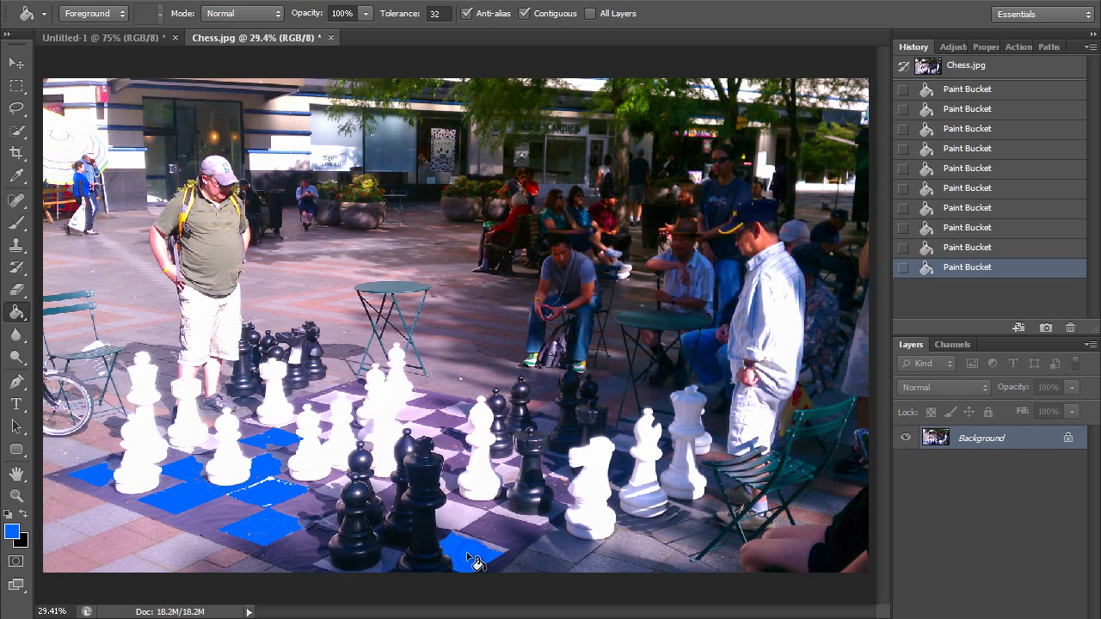
{"action": "left_click", "coordinate": [496, 551]}
{"action": "left_click", "coordinate": [469, 527]}
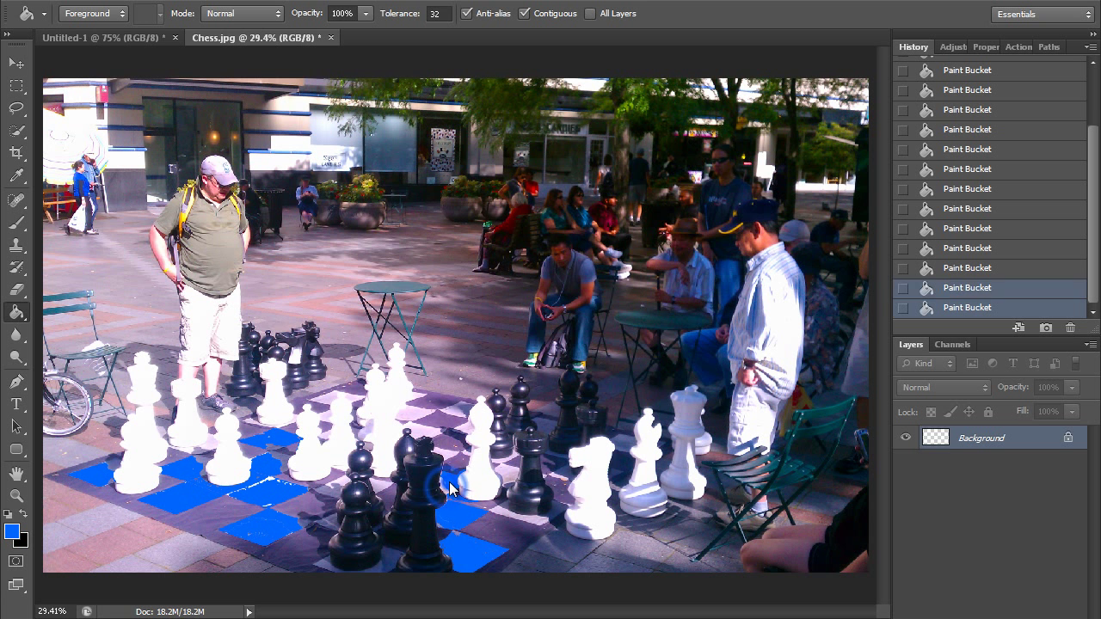
{"action": "left_click", "coordinate": [434, 435]}
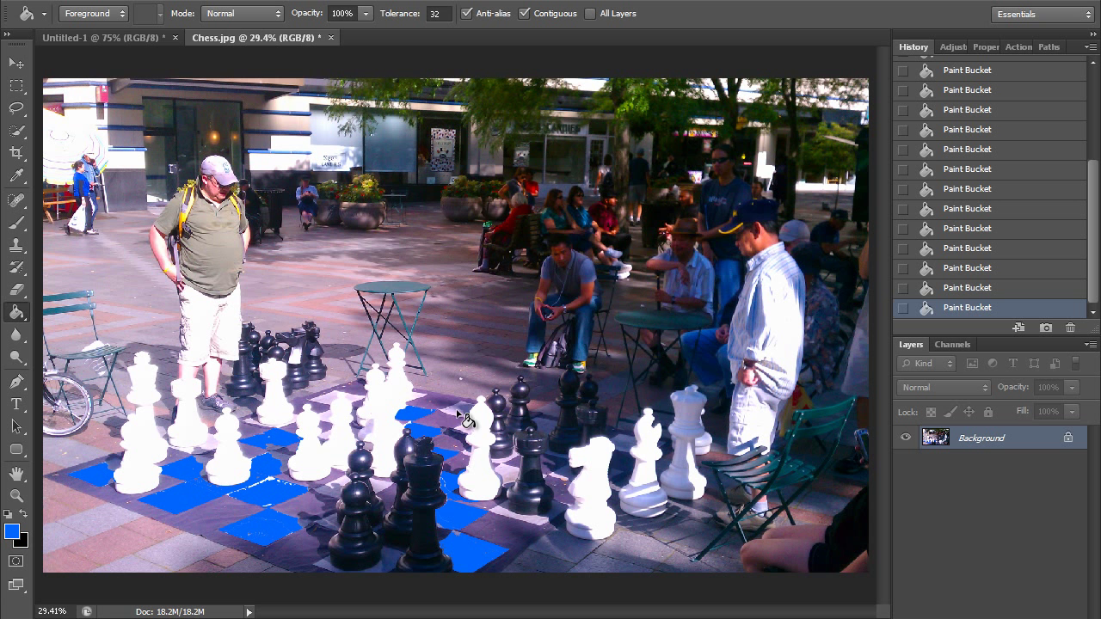
{"action": "left_click", "coordinate": [516, 514]}
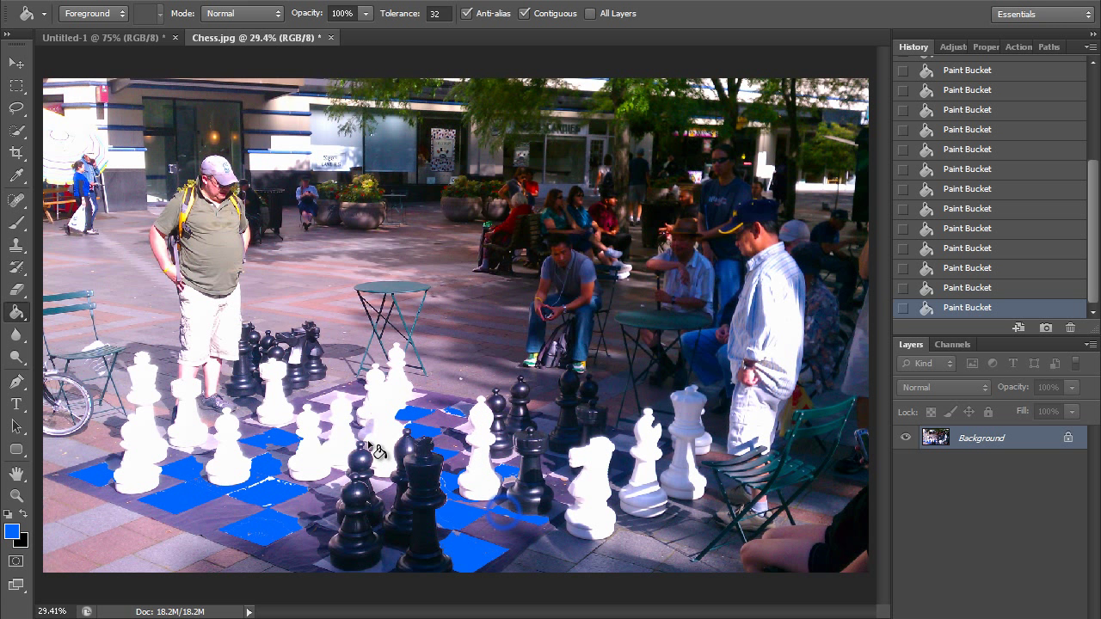
{"action": "left_click", "coordinate": [337, 421]}
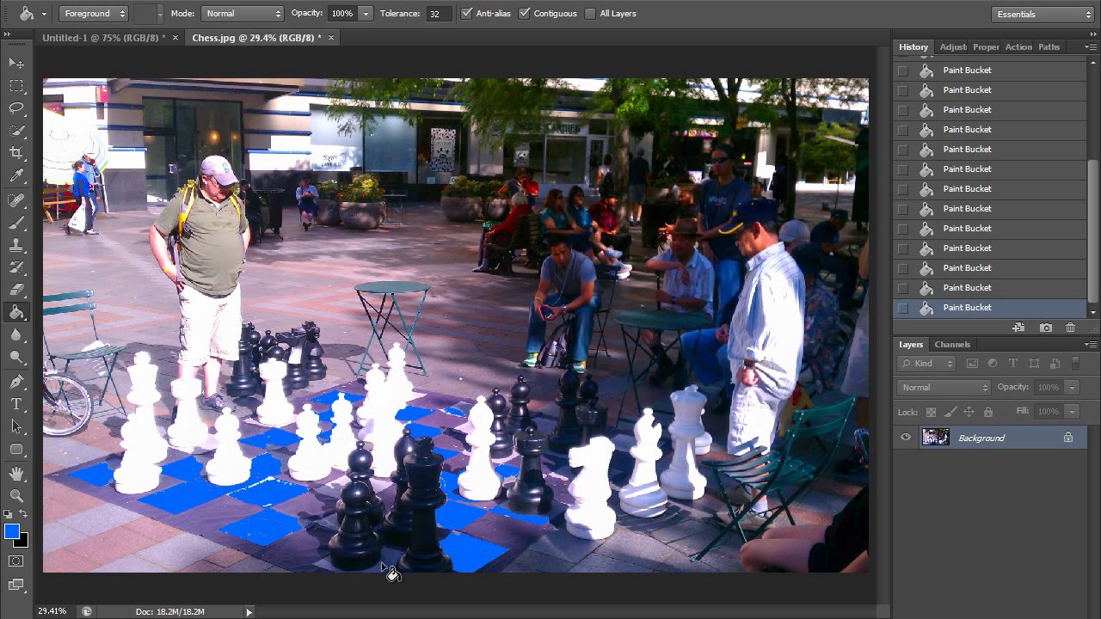